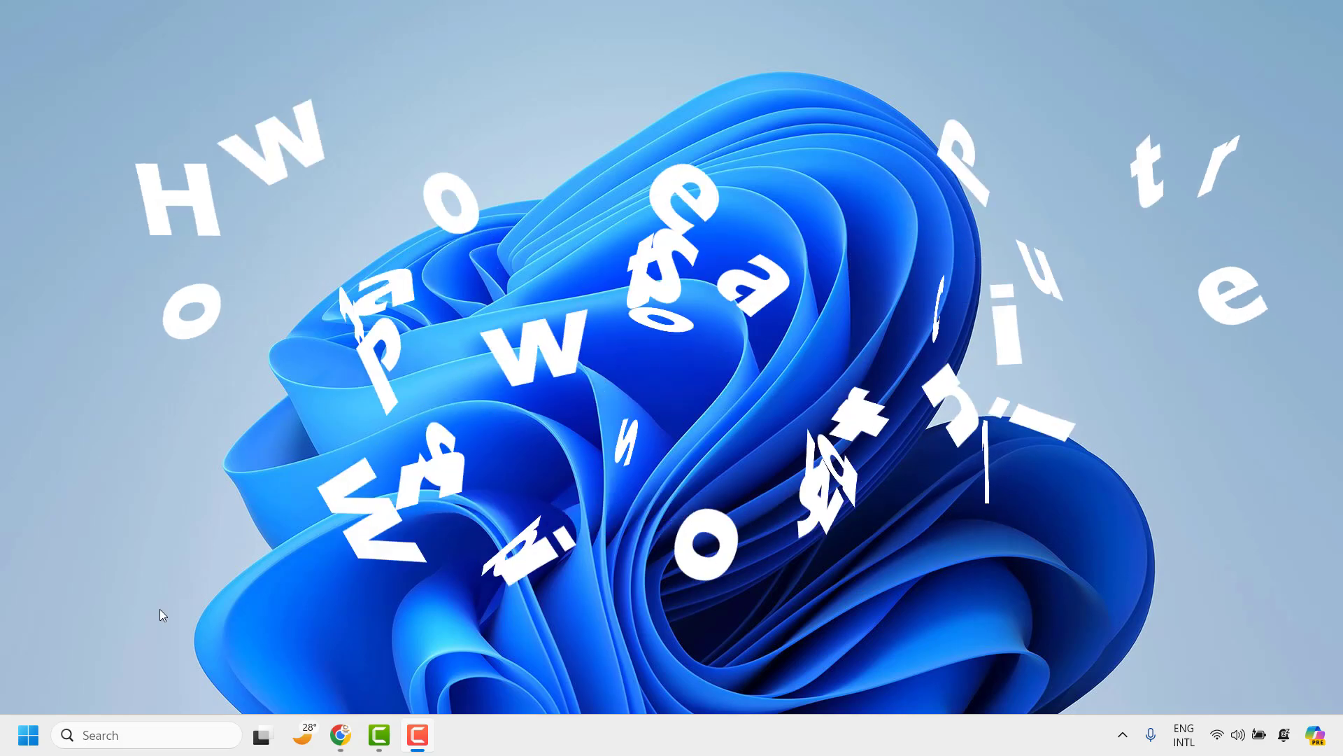
# Open Settings from the Win+X menu and scroll the Accounts page to Account settings.
pyautogui.rightClick(34, 741)
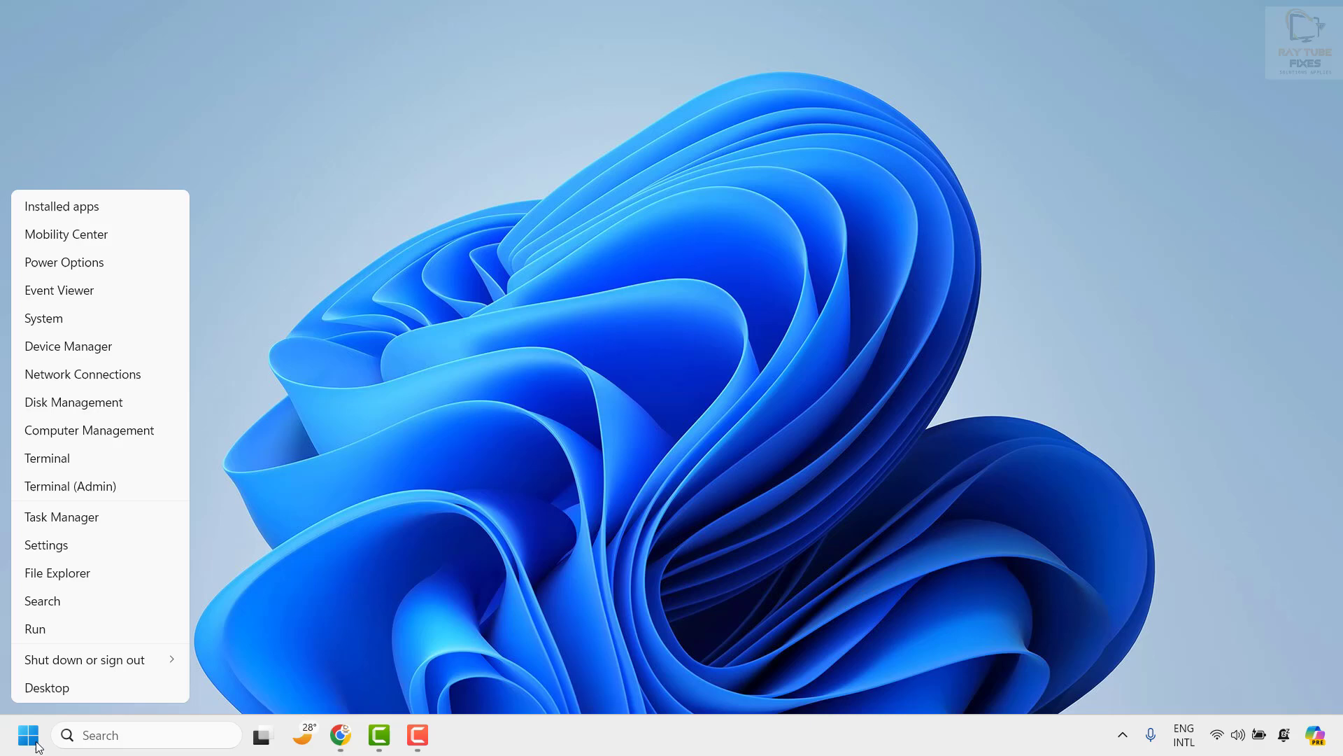
pyautogui.click(72, 550)
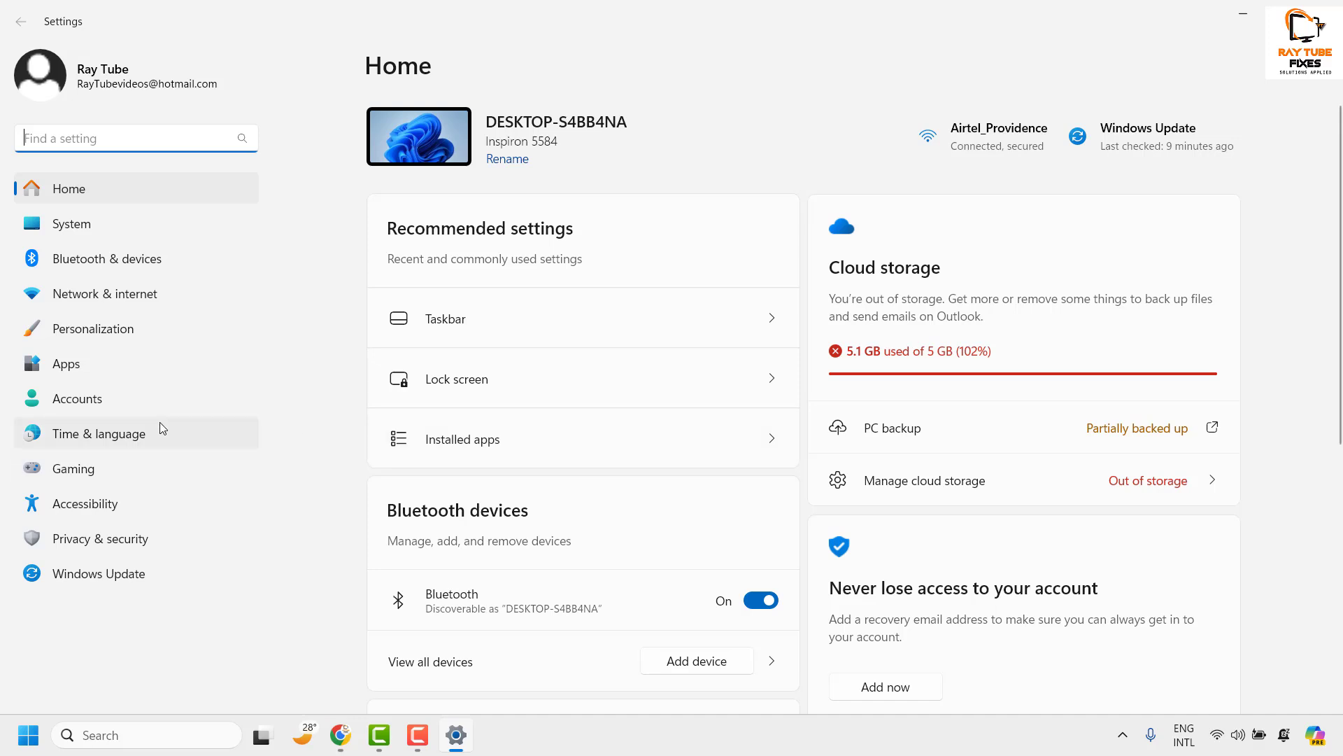
pyautogui.click(77, 398)
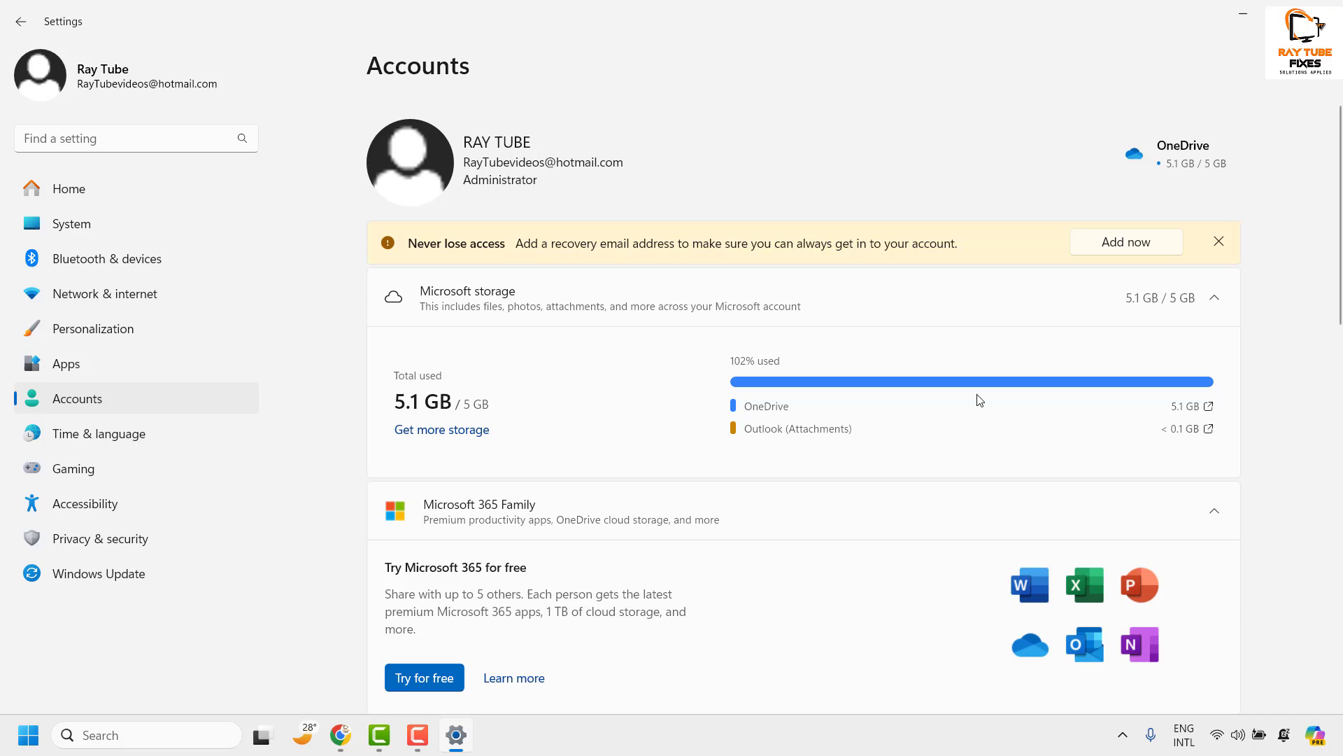
pyautogui.scroll(-8, 961, 423)
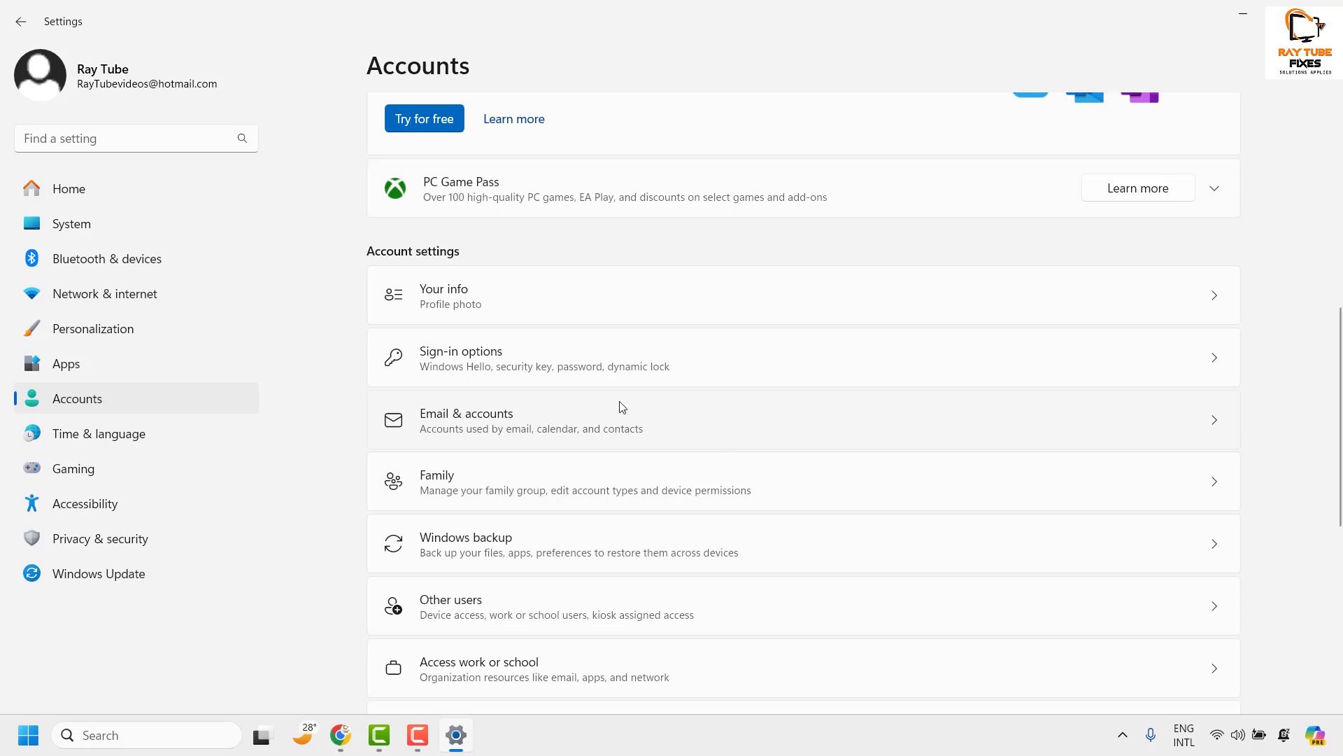
# Go to Sign-in options and expand the Picture password entry.
pyautogui.click(596, 361)
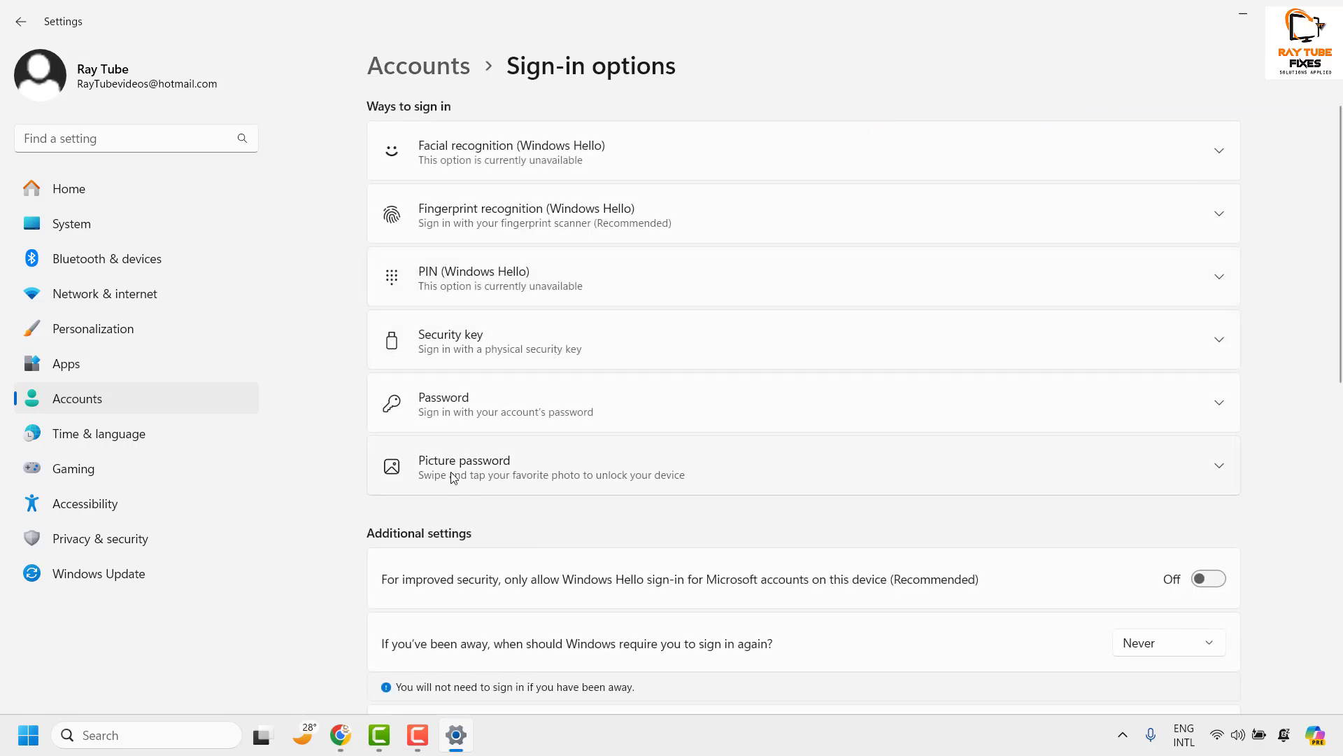
pyautogui.click(1216, 466)
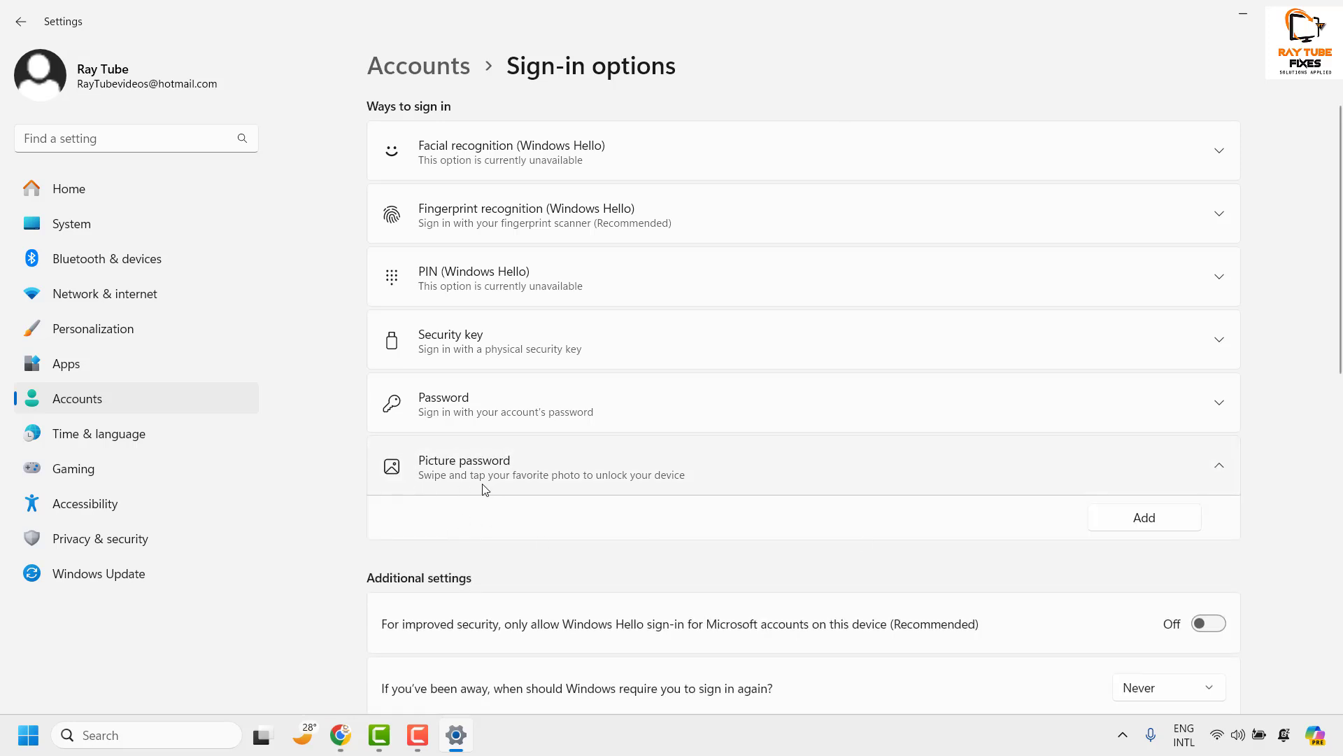
# Start adding a picture password and verify identity with the account password.
pyautogui.click(1148, 519)
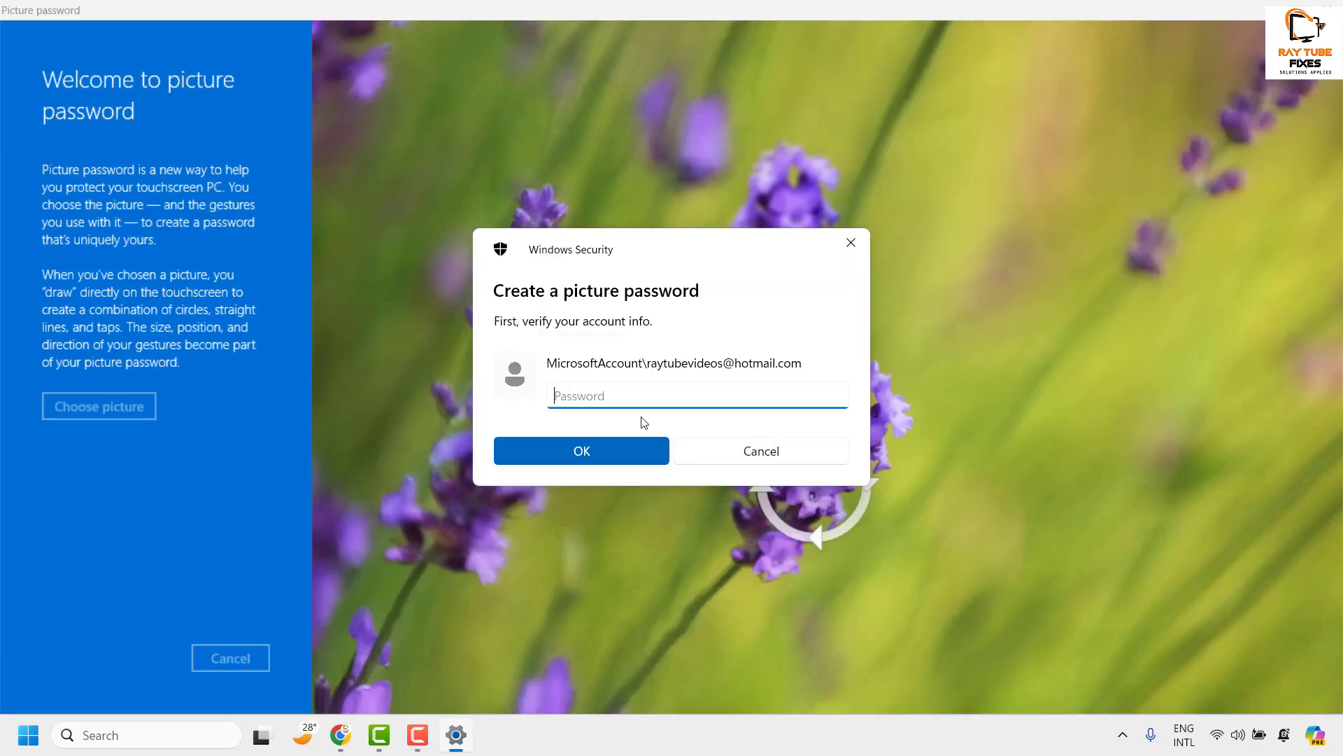
pyautogui.write('••••')
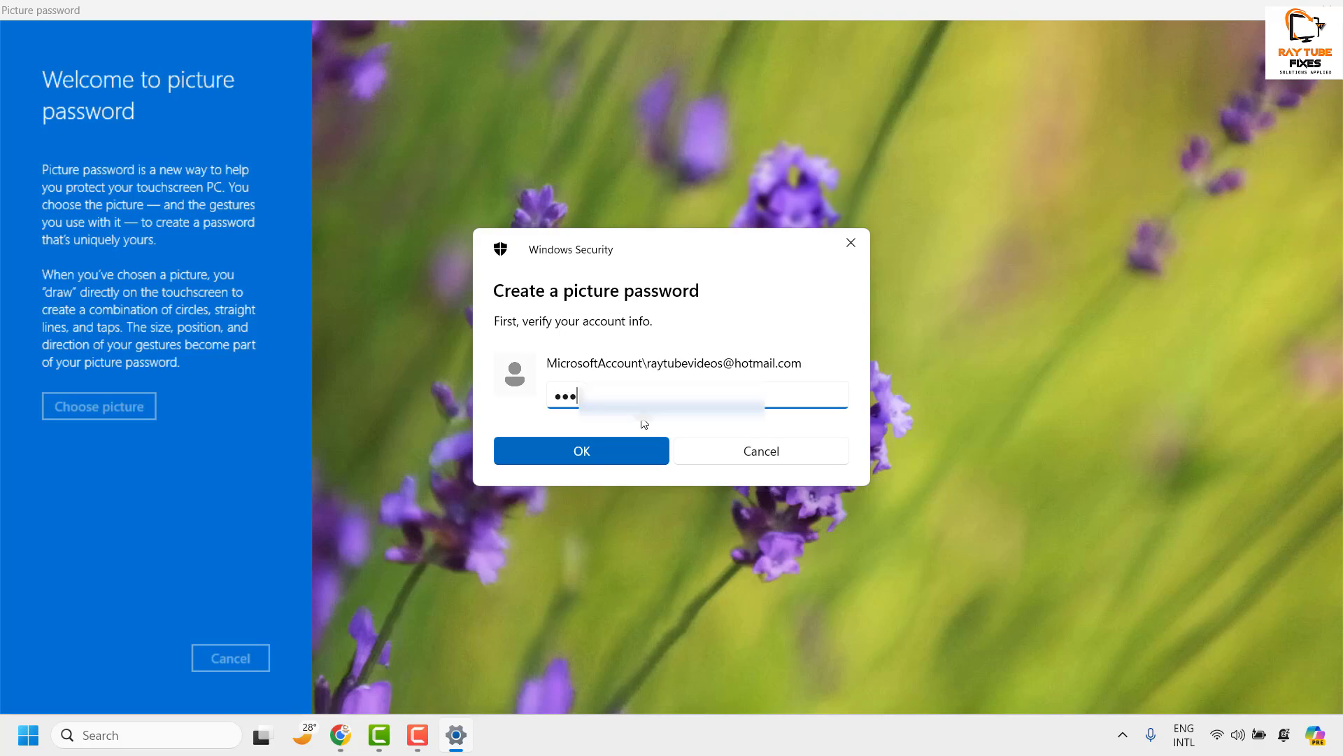
pyautogui.write('••••••••')
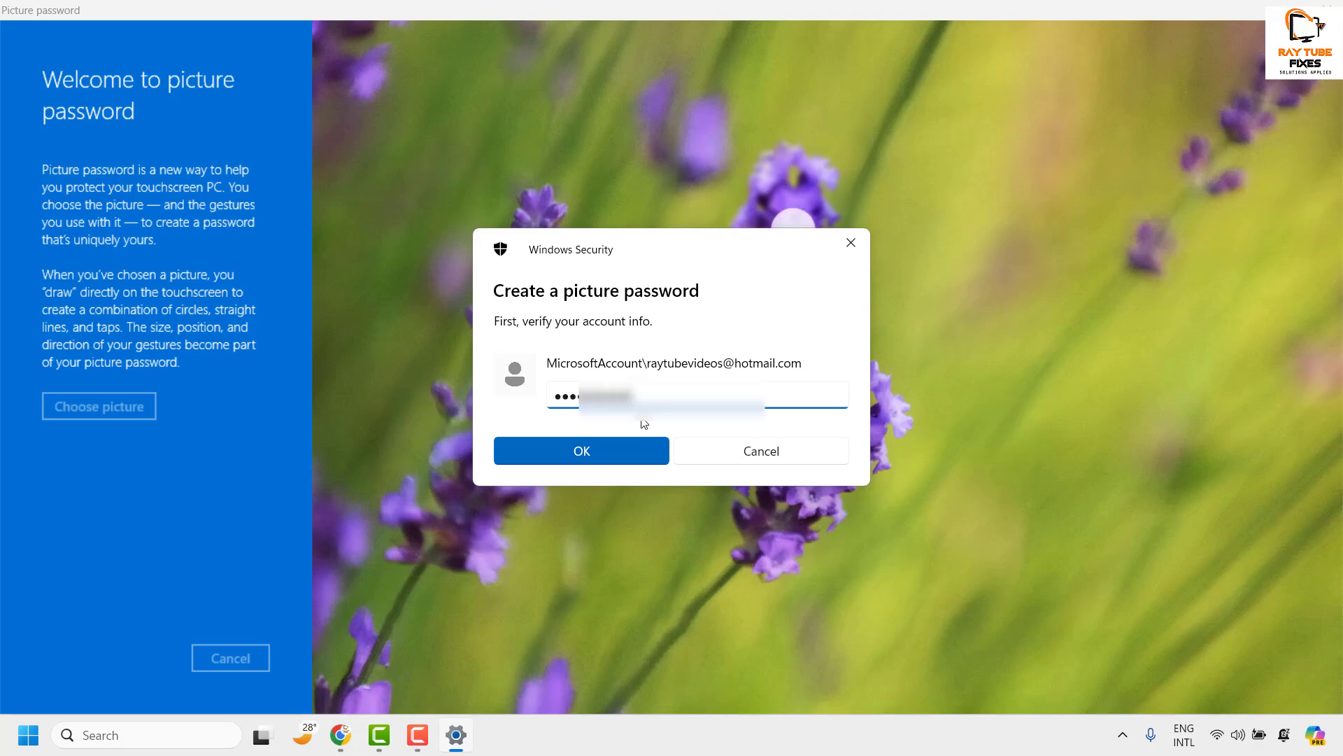
pyautogui.write('•••')
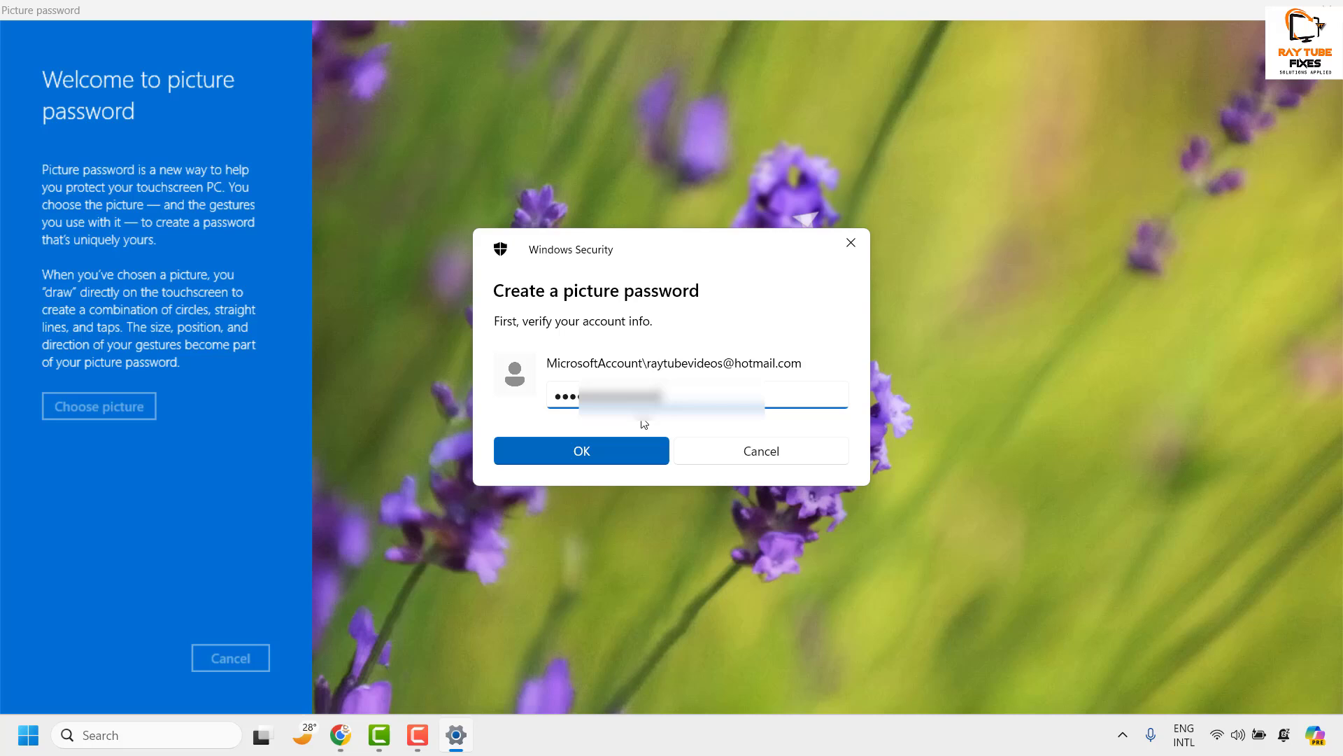
pyautogui.click(602, 451)
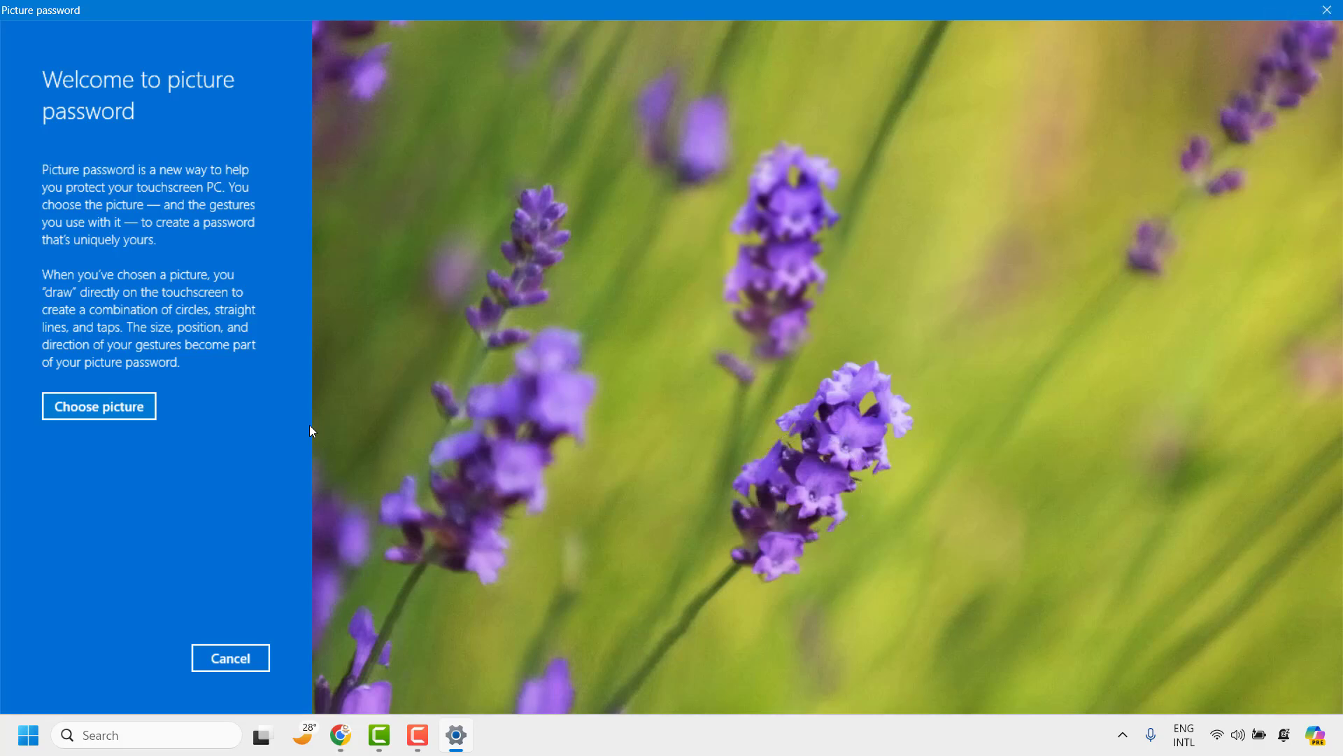
# Choose Logo.png as the picture for the picture password.
pyautogui.click(112, 416)
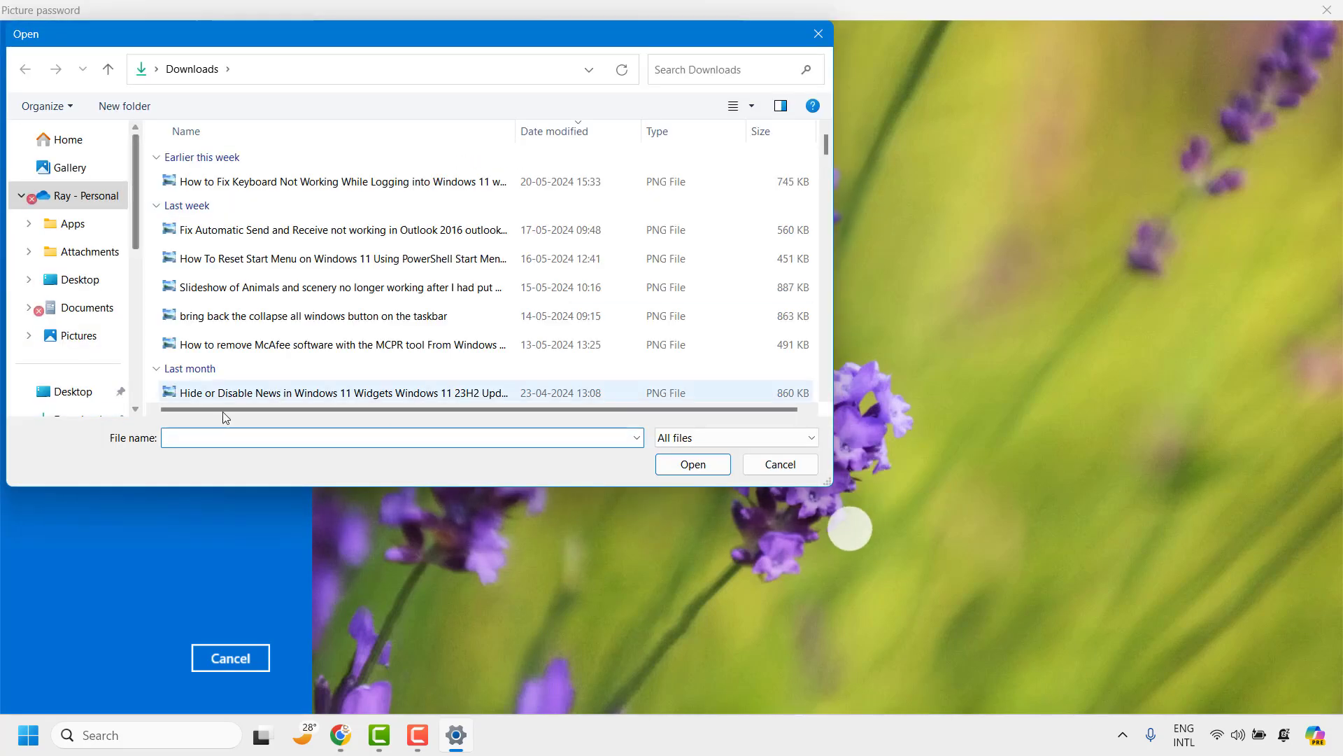
pyautogui.write('logo')
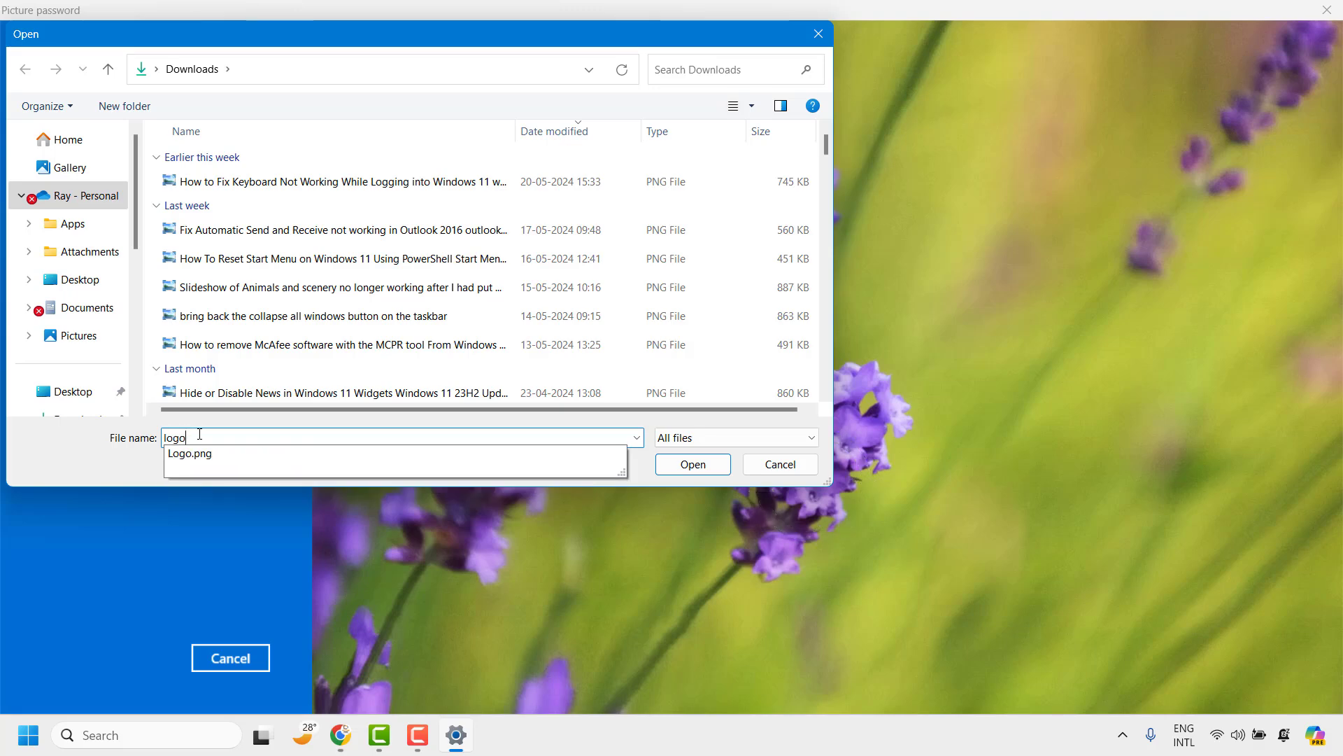
pyautogui.press('Down')
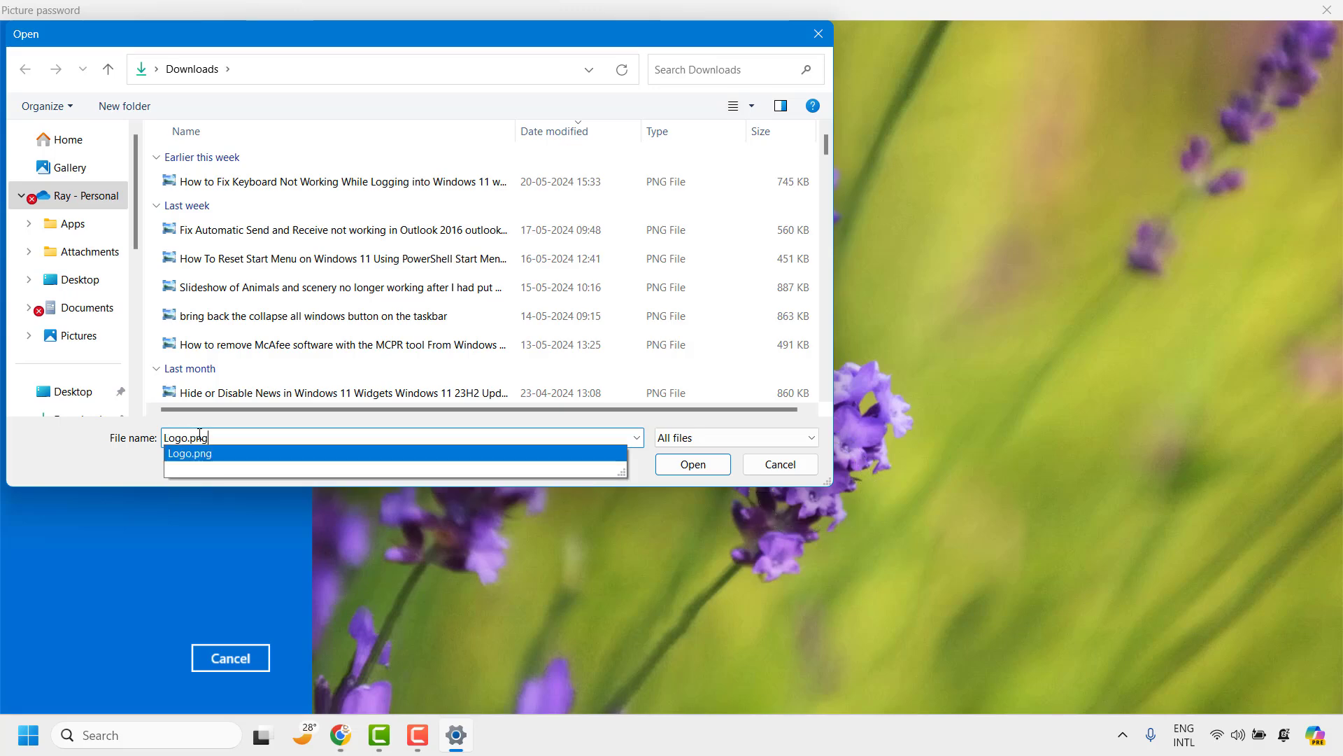
pyautogui.press('Return')
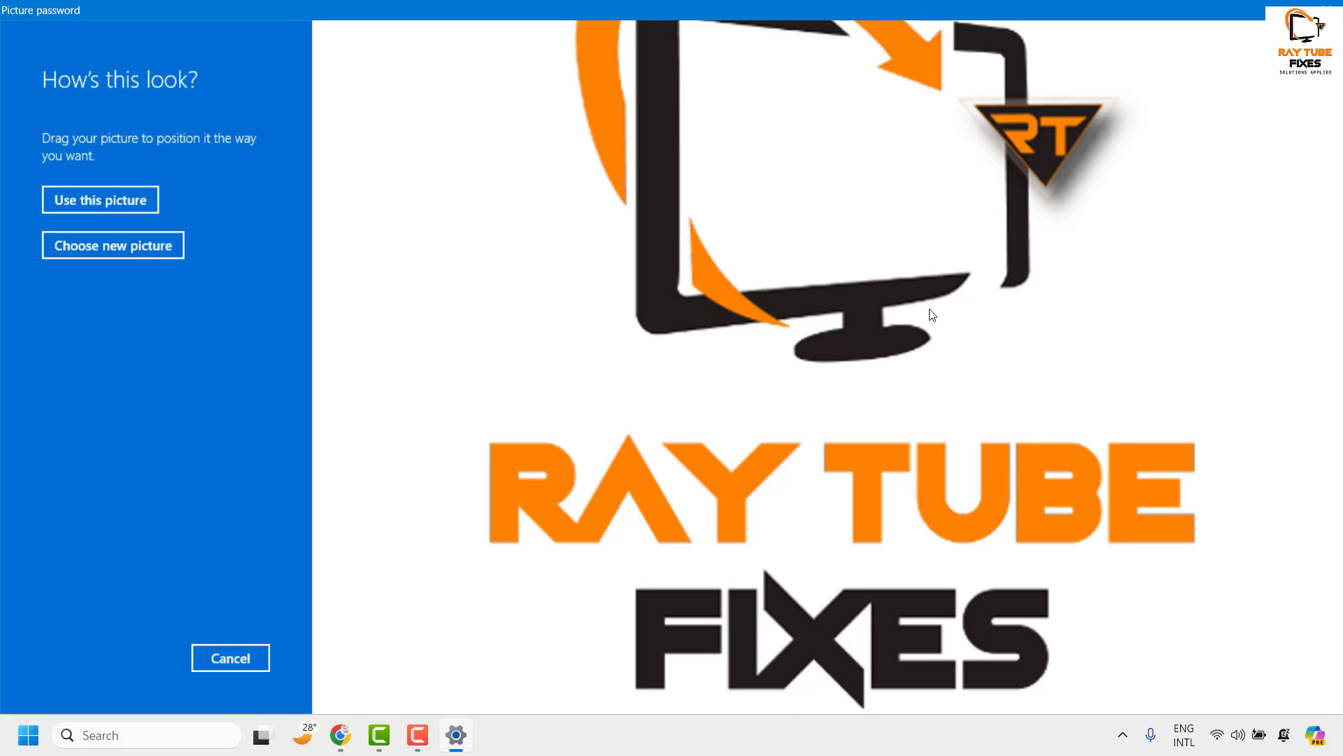
# Accept the logo picture and draw three horizontal line gestures across its orange lettering.
pyautogui.click(113, 204)
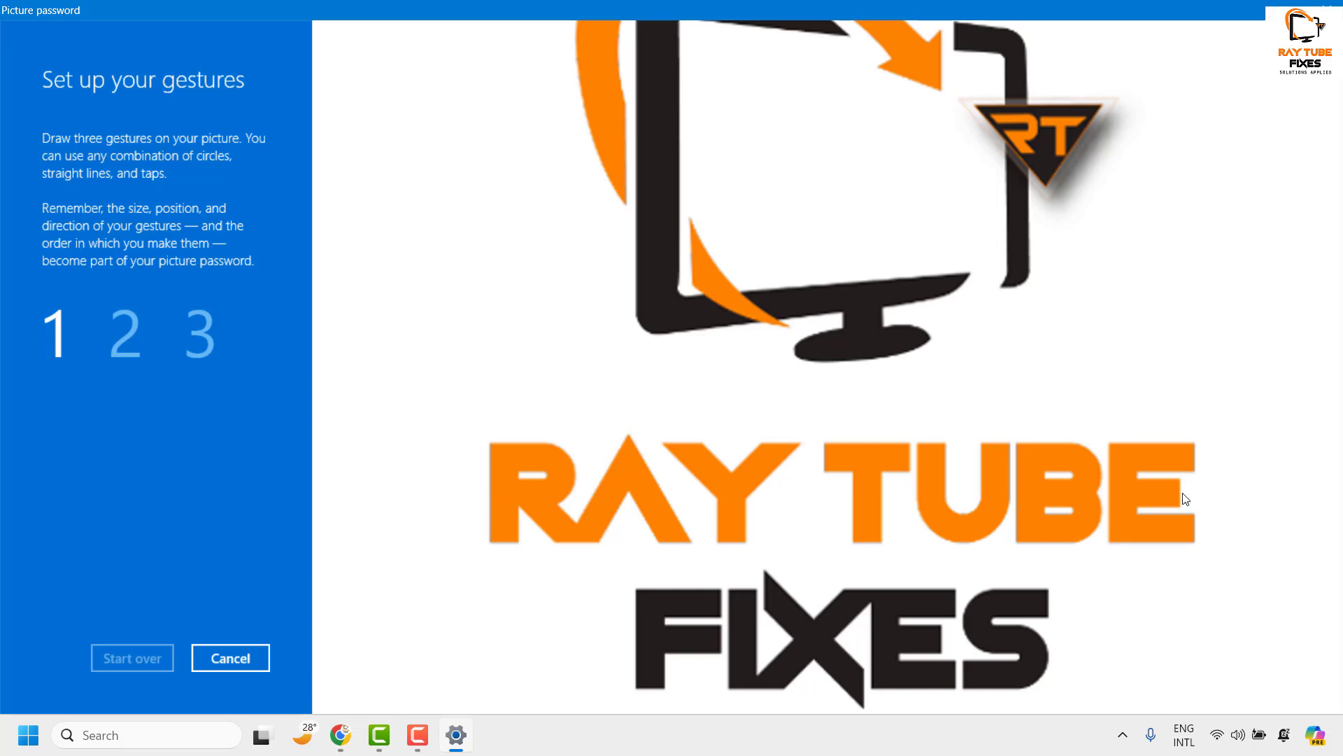
pyautogui.moveTo(1186, 498); pyautogui.dragTo(493, 497)
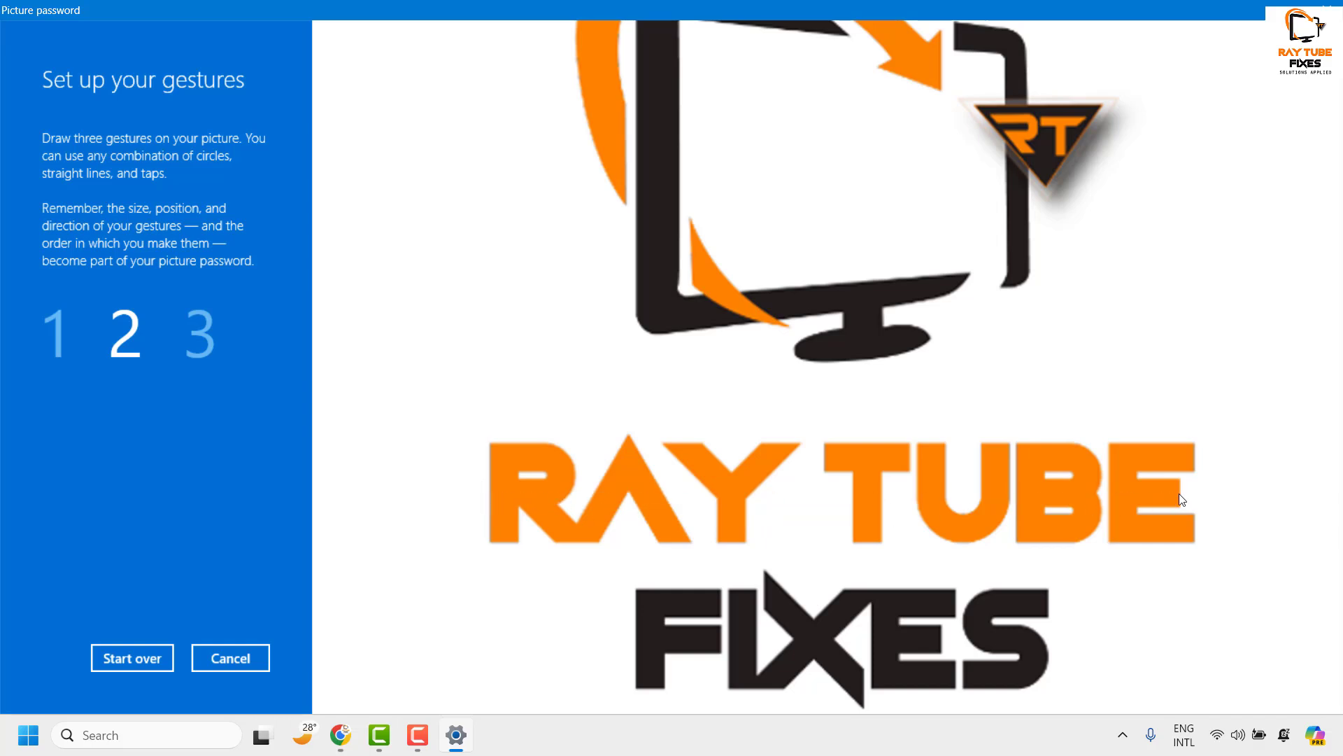
pyautogui.moveTo(1181, 499); pyautogui.dragTo(493, 499)
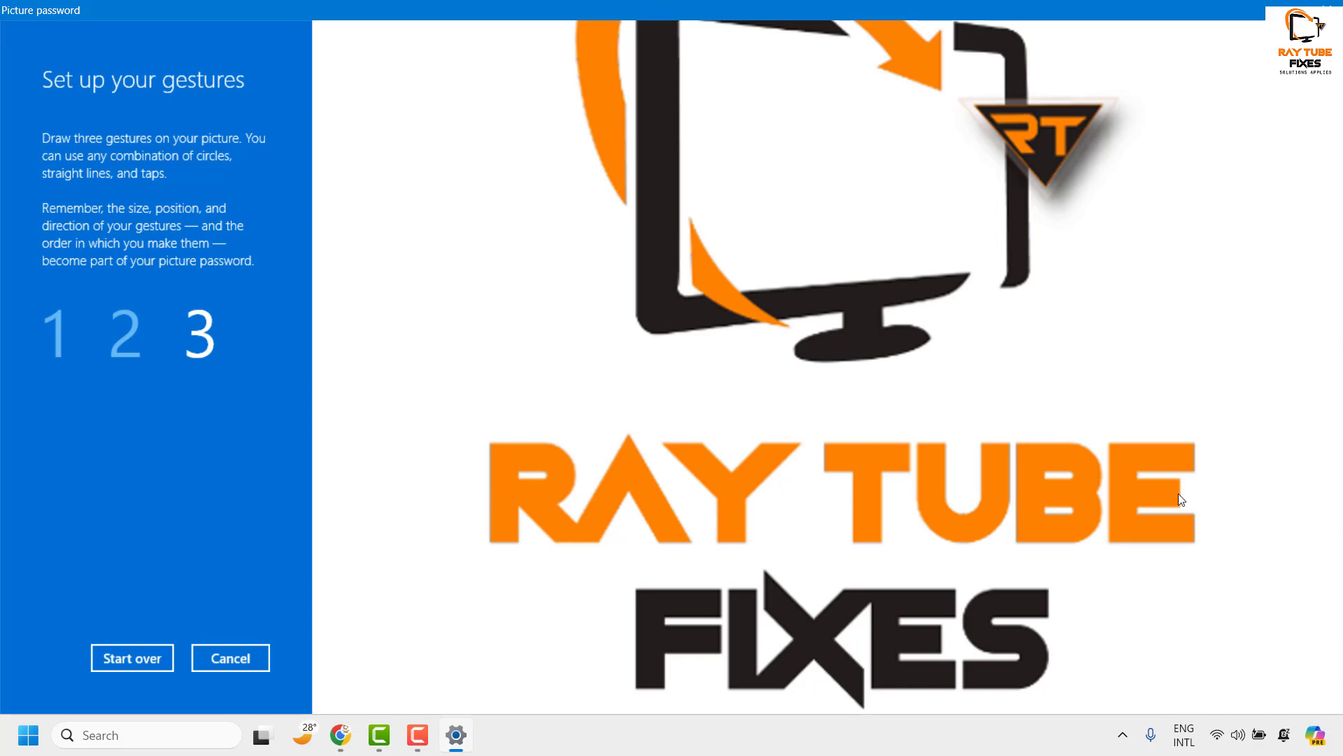
pyautogui.moveTo(1178, 496); pyautogui.dragTo(493, 497)
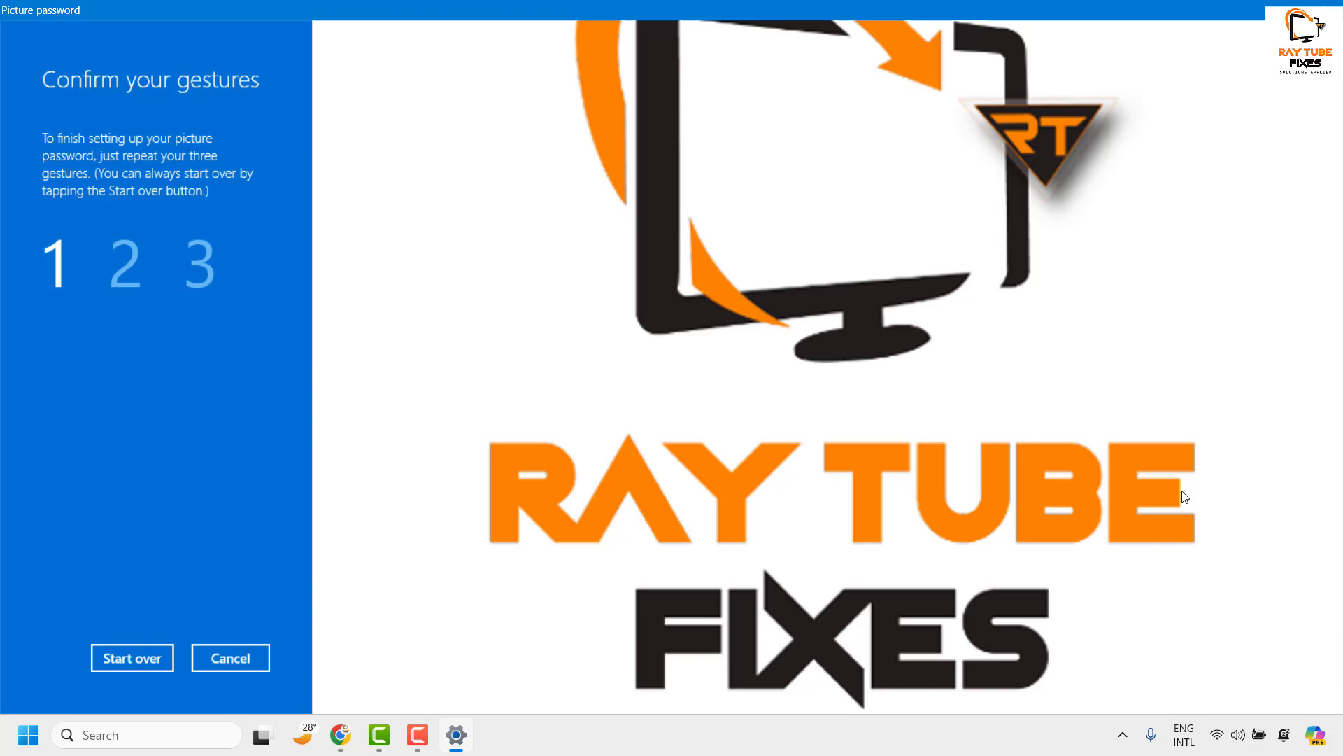
# Repeat the three gestures on the logo to confirm the picture password.
pyautogui.moveTo(1184, 497); pyautogui.dragTo(1185, 497)
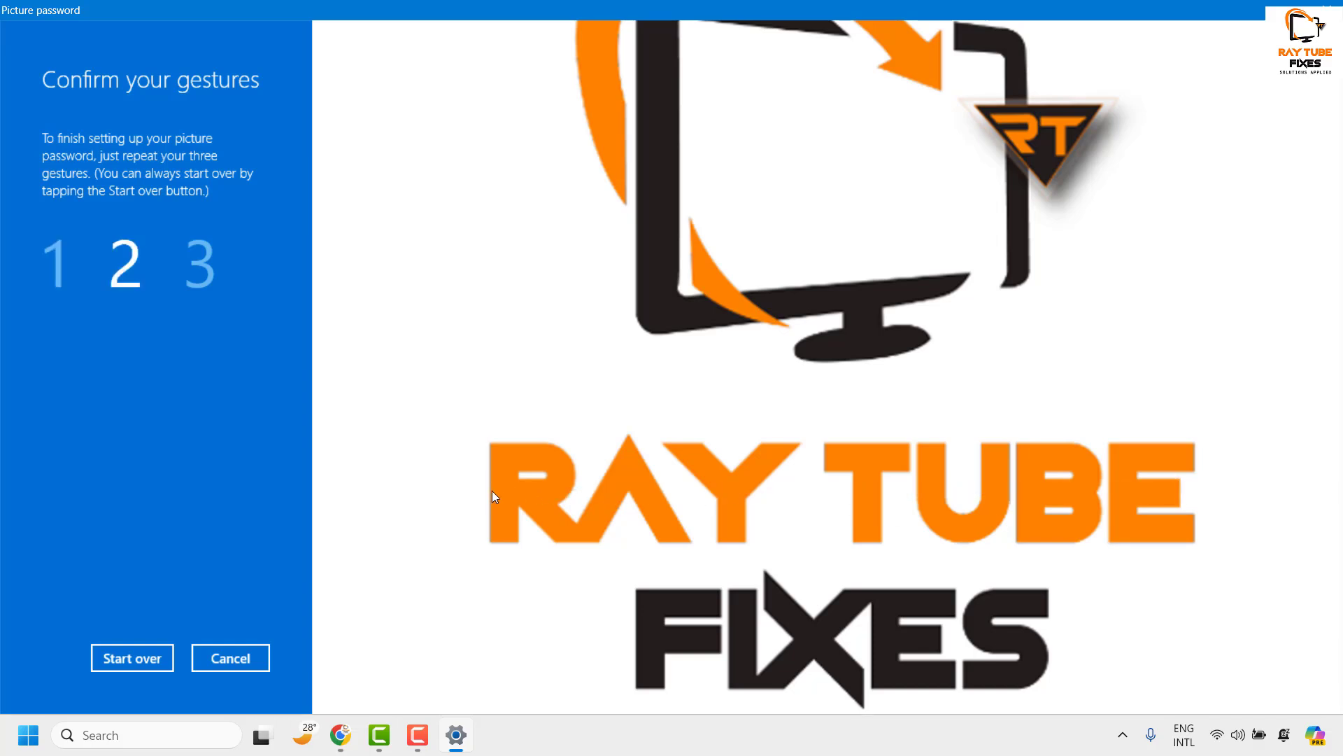
pyautogui.moveTo(1174, 497); pyautogui.dragTo(1174, 497)
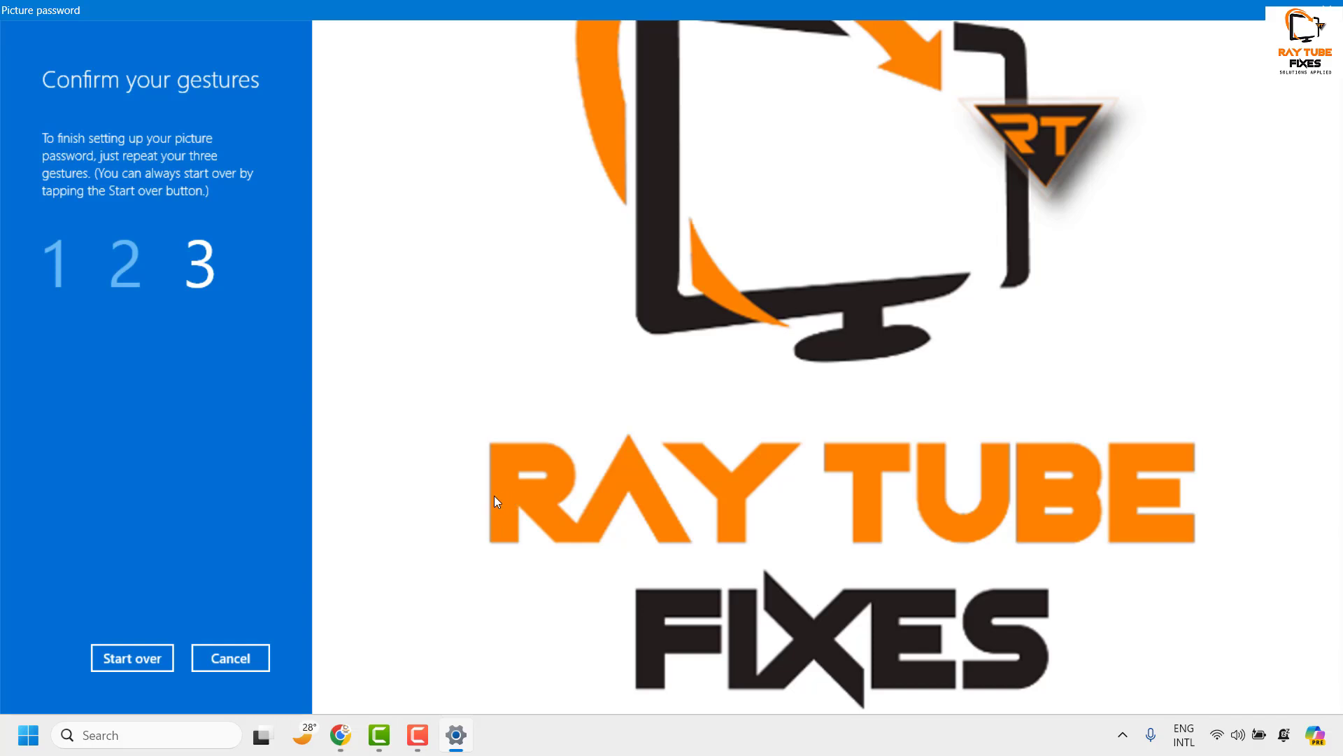
pyautogui.click(1171, 497)
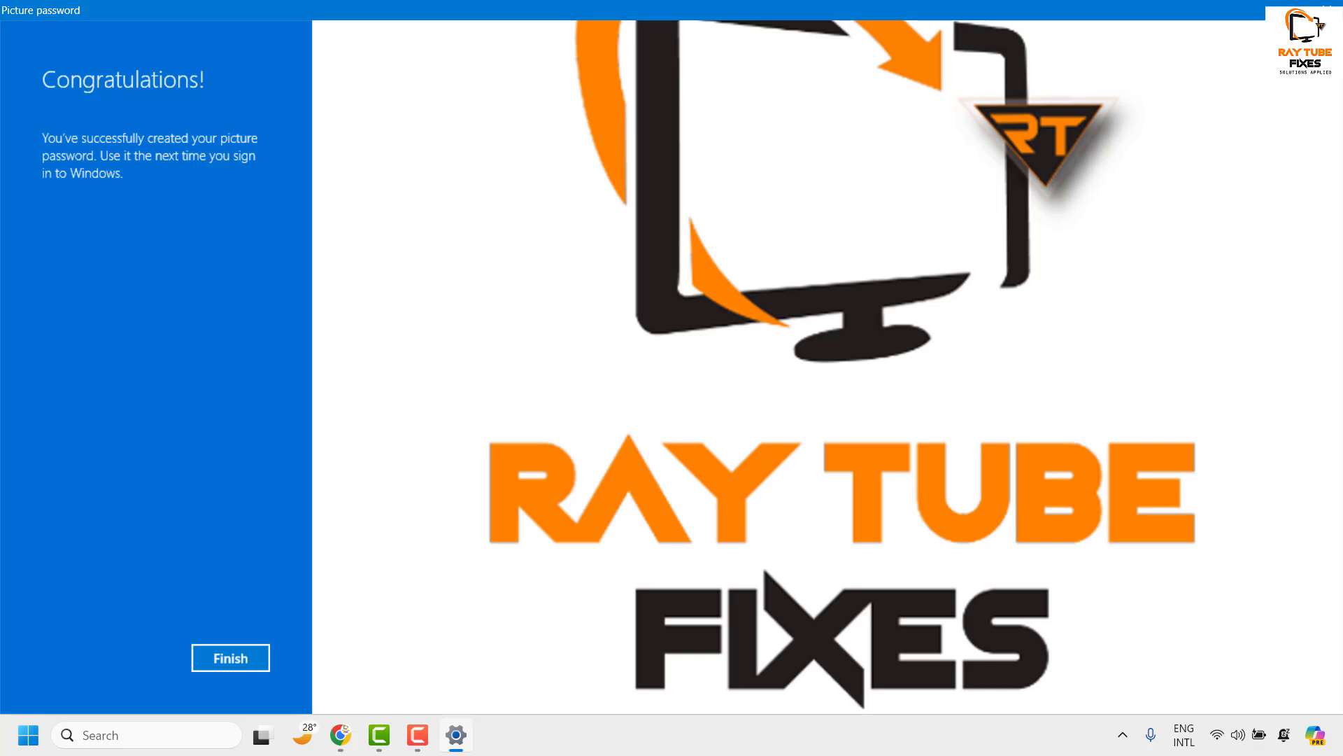
# Finish the picture password wizard and close the Settings window.
pyautogui.click(214, 659)
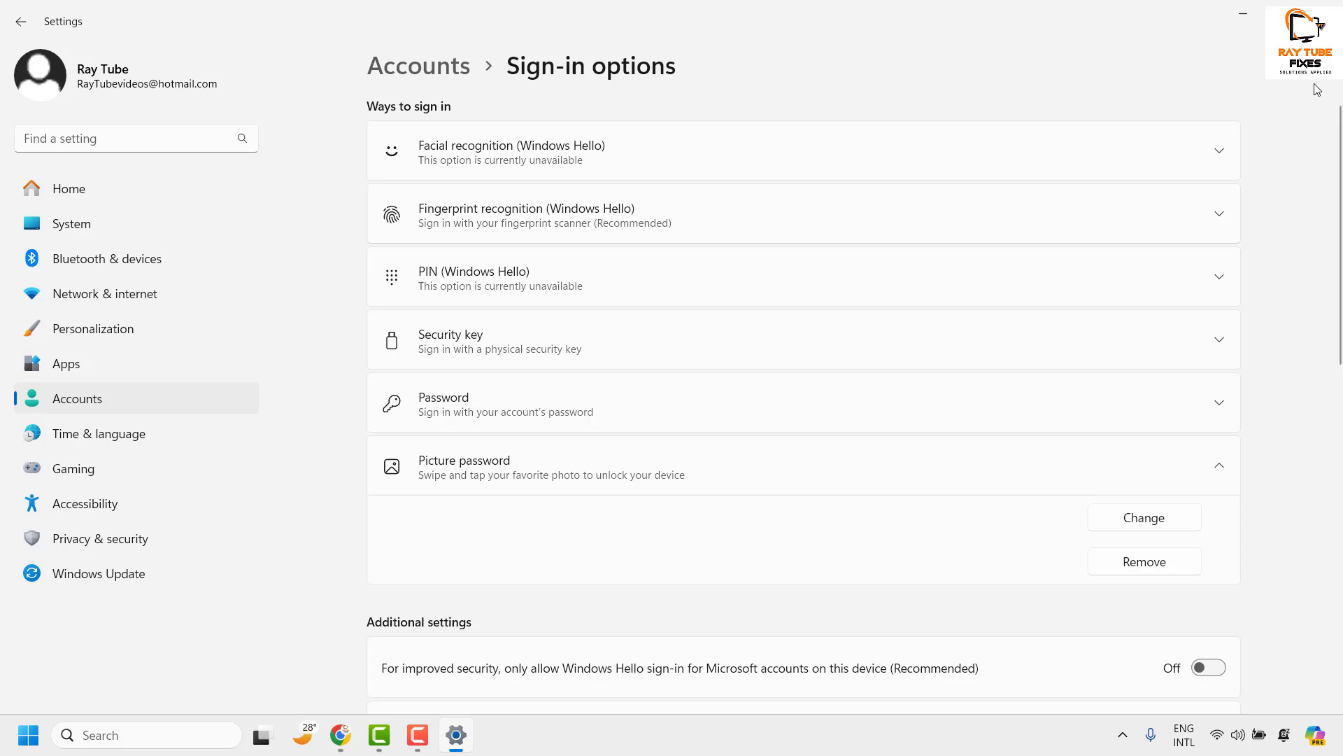
pyautogui.click(1325, 6)
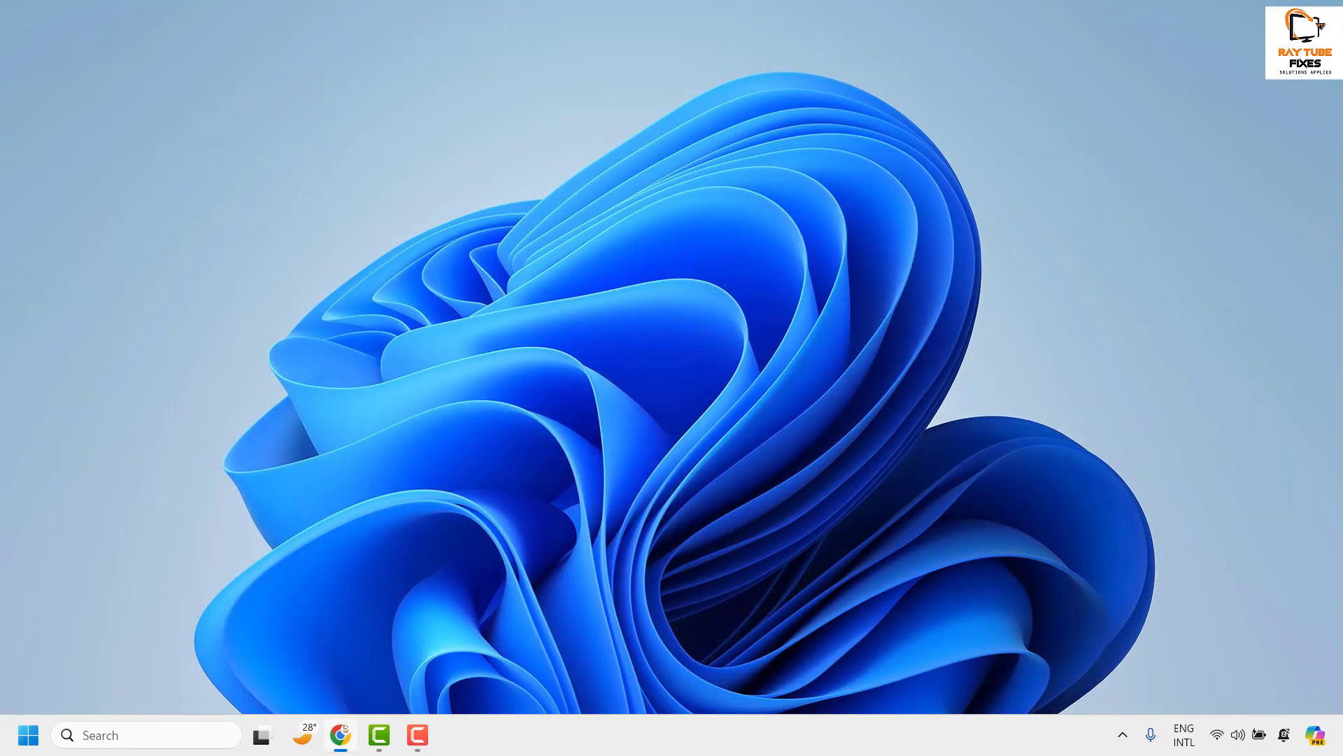
# Reopen Settings from the Win+X menu and scroll Accounts to Account settings.
pyautogui.rightClick(28, 735)
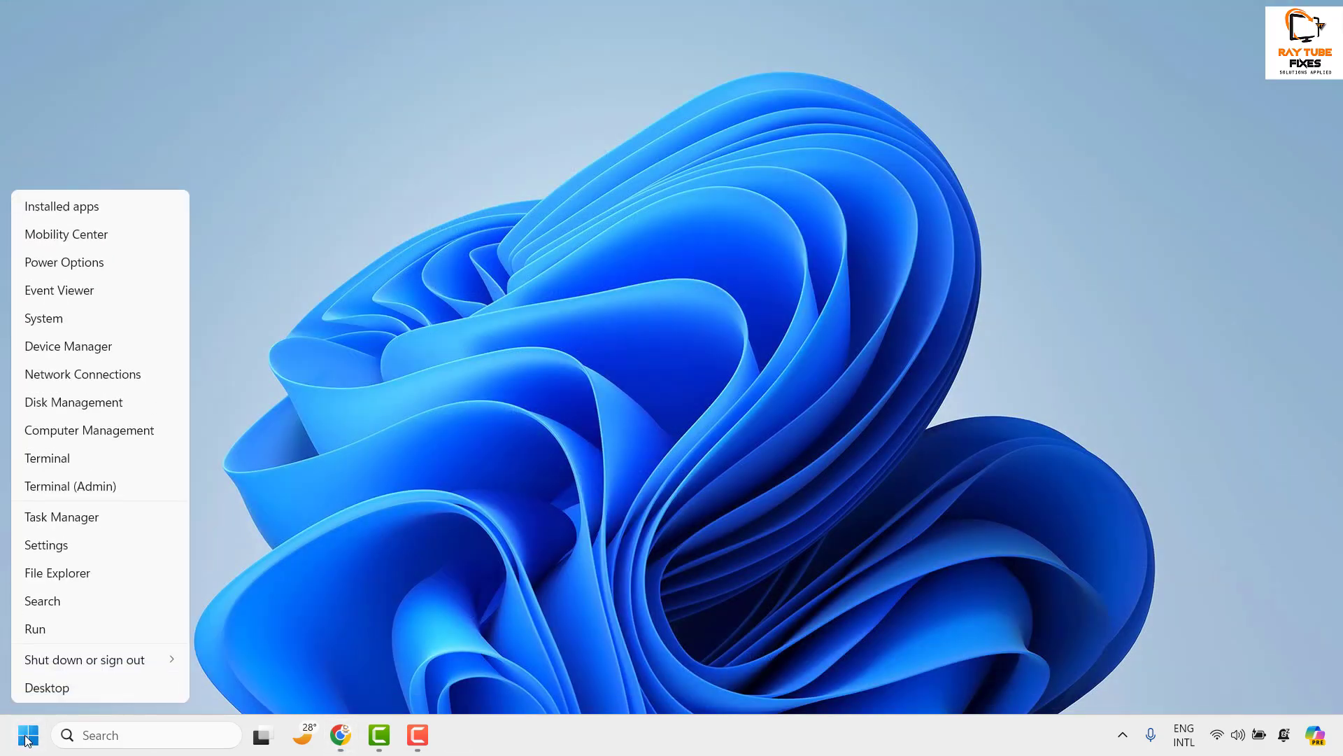
pyautogui.click(72, 548)
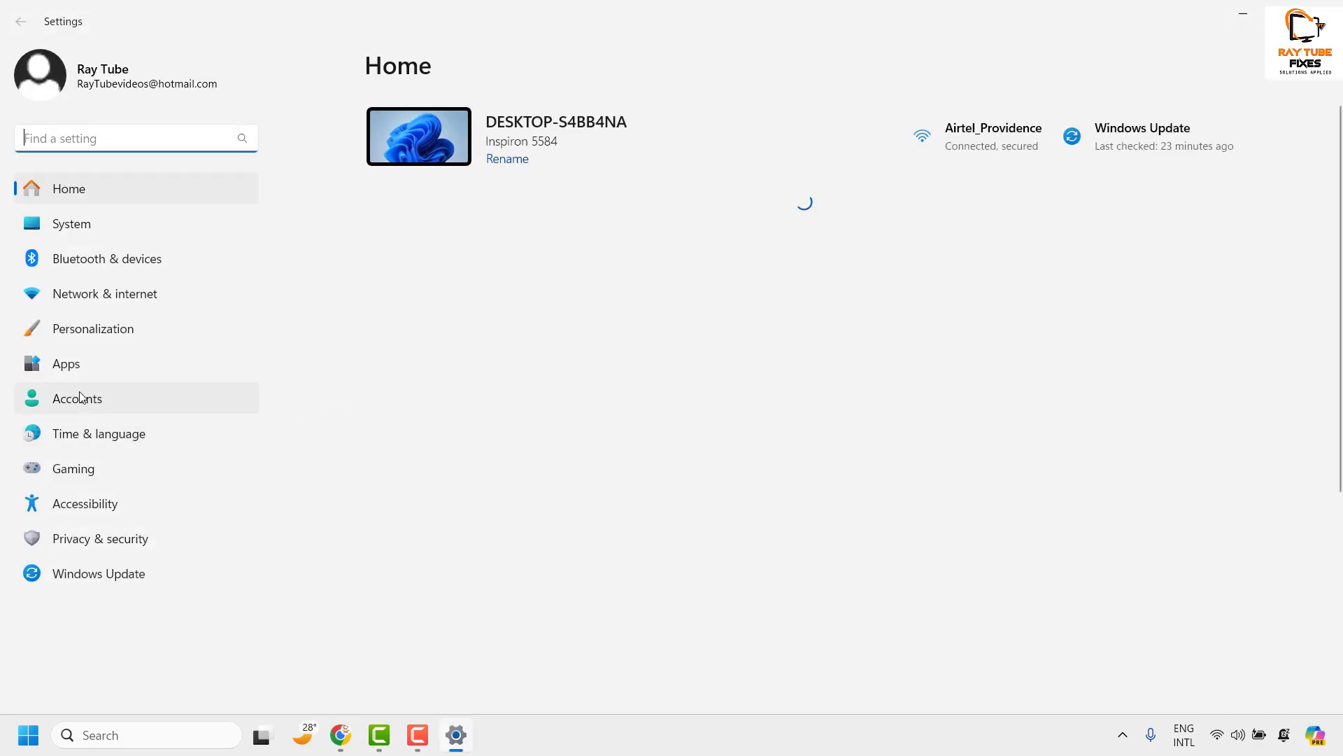
pyautogui.click(79, 397)
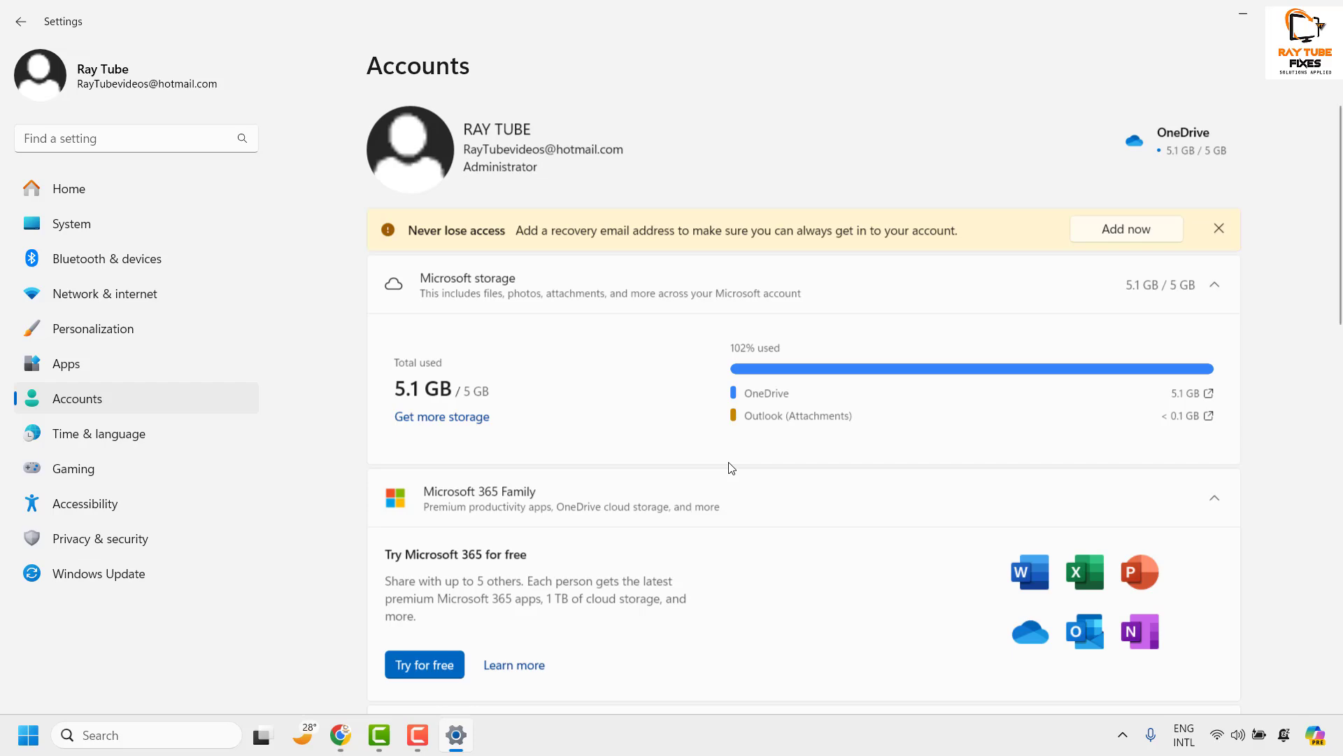
pyautogui.scroll(-15, 728, 468)
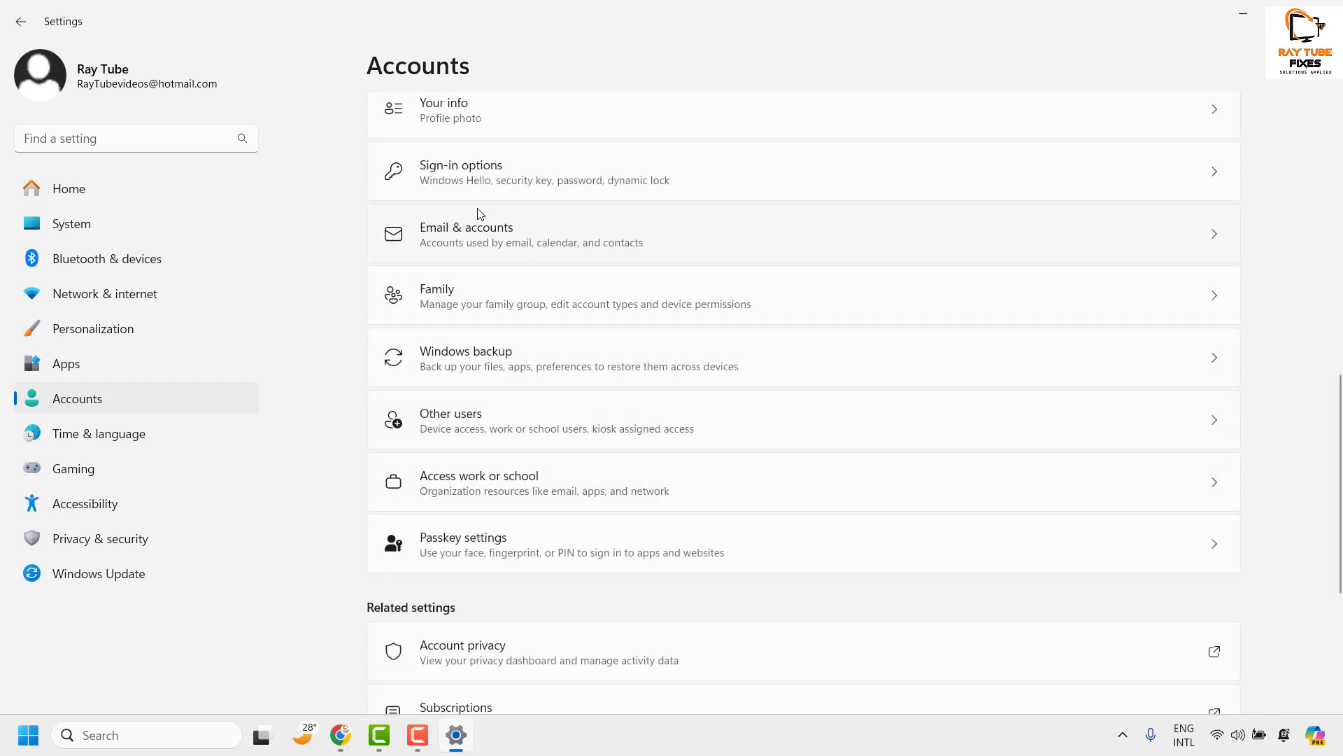
# In Sign-in options, expand Picture password and request its removal.
pyautogui.click(521, 198)
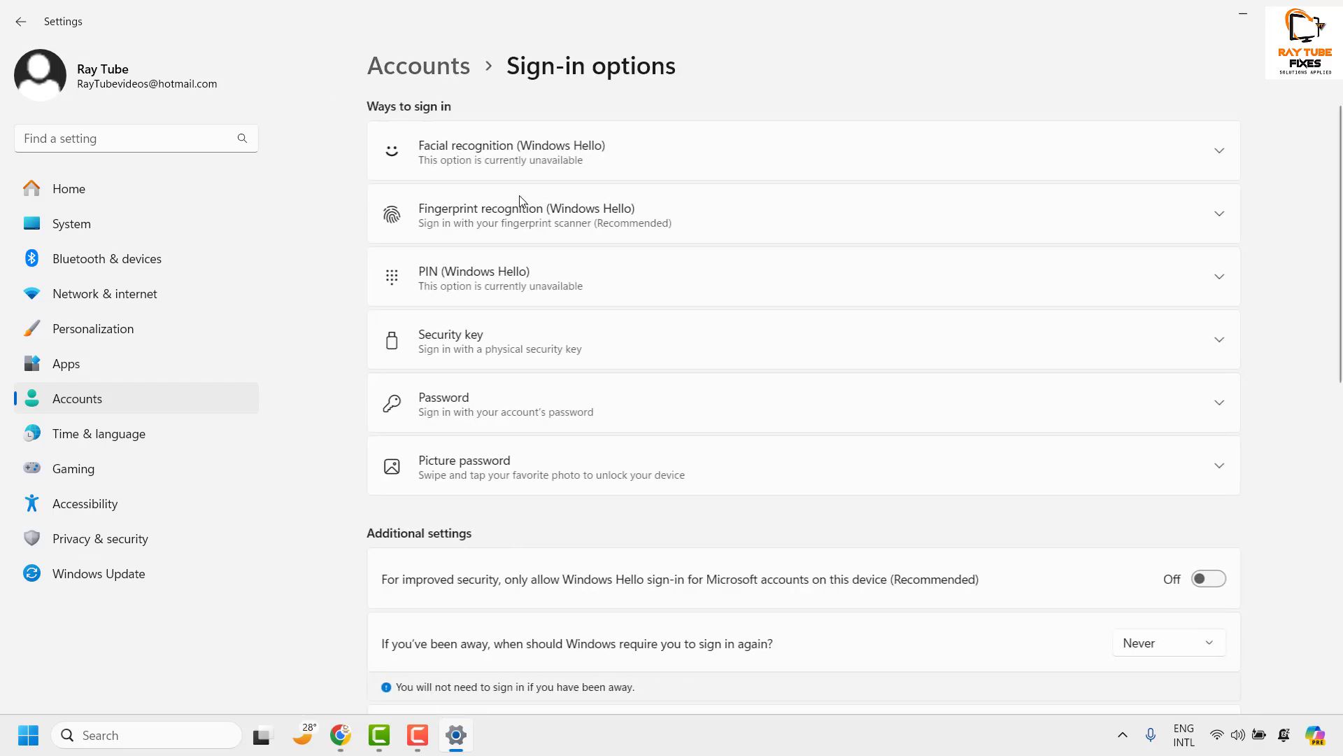
pyautogui.click(1226, 470)
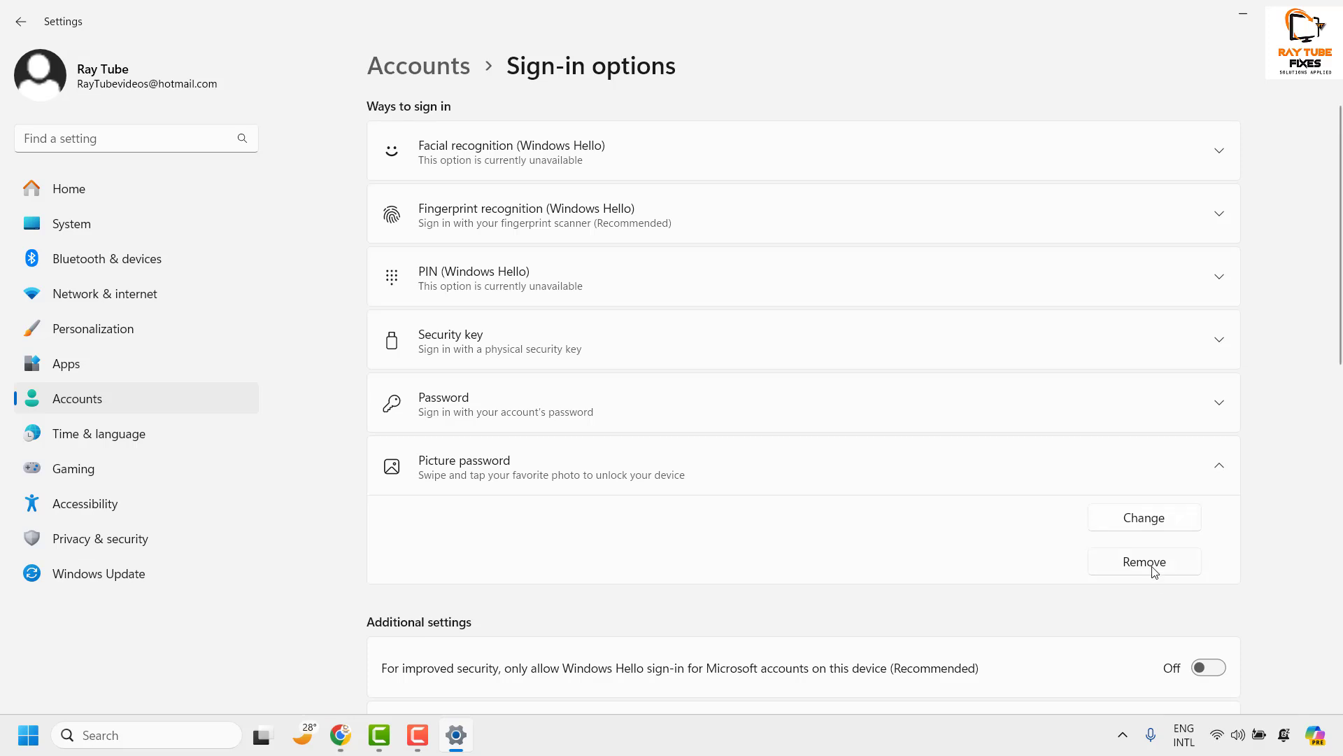
pyautogui.click(1155, 531)
# Confirm removing the picture password and close the Settings window.
pyautogui.click(1142, 561)
pyautogui.click(1322, 10)
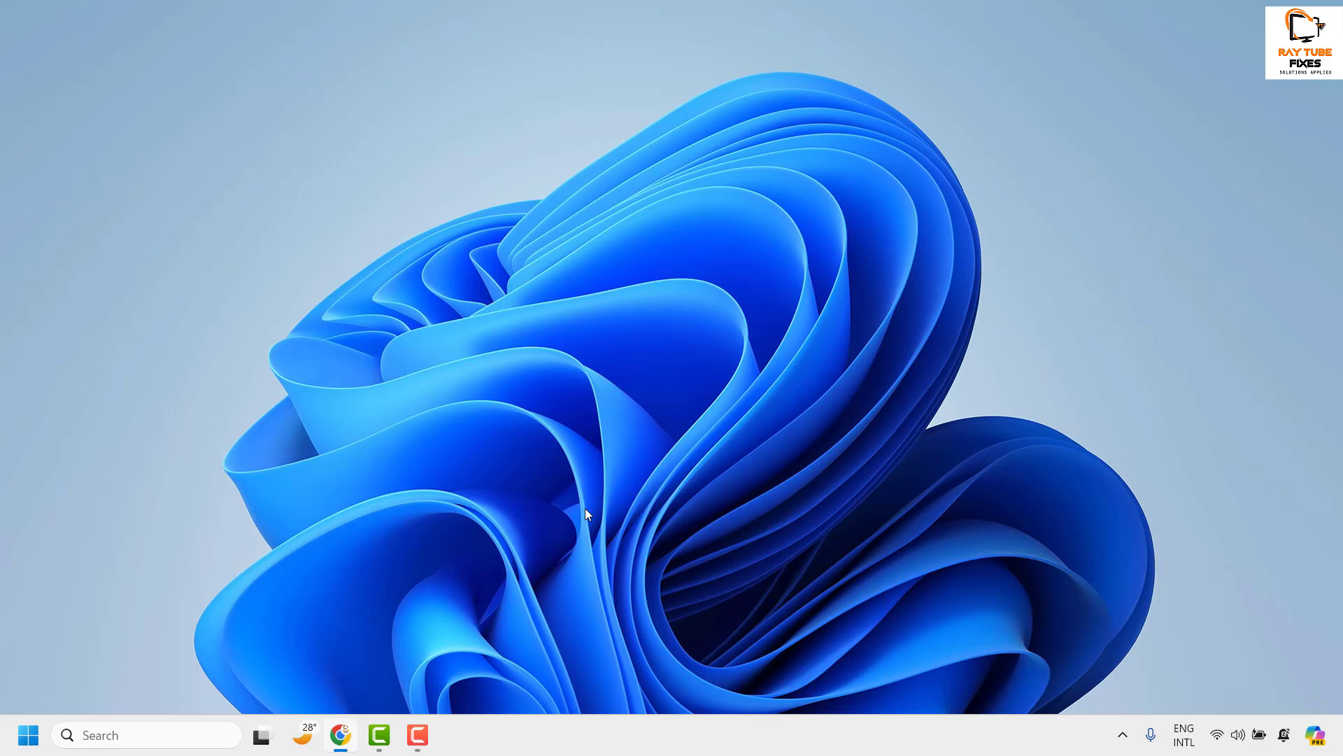